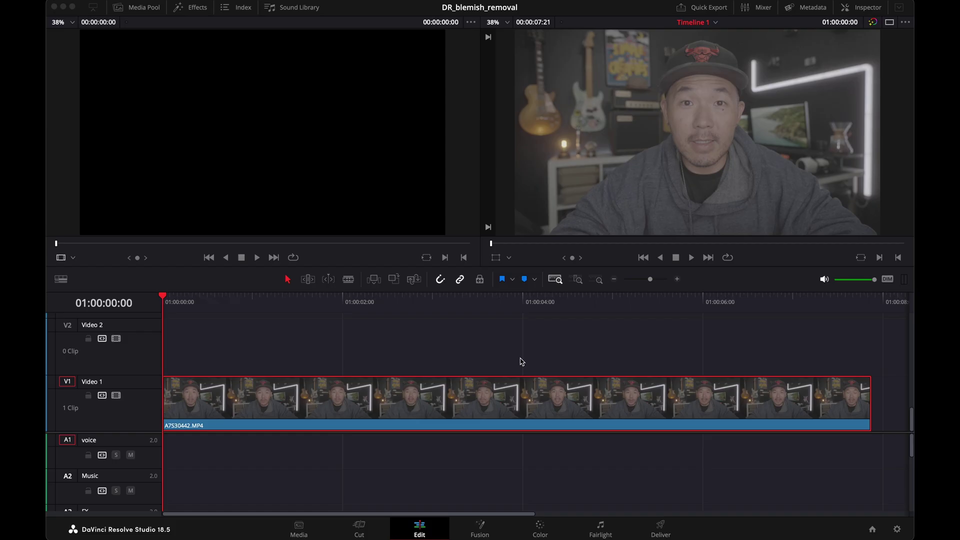
- Apply the Neutral A7s3 LUT from the SLog3 folder to node 01 and add serial node 02
{"action": "left_click", "coordinate": [541, 527]}
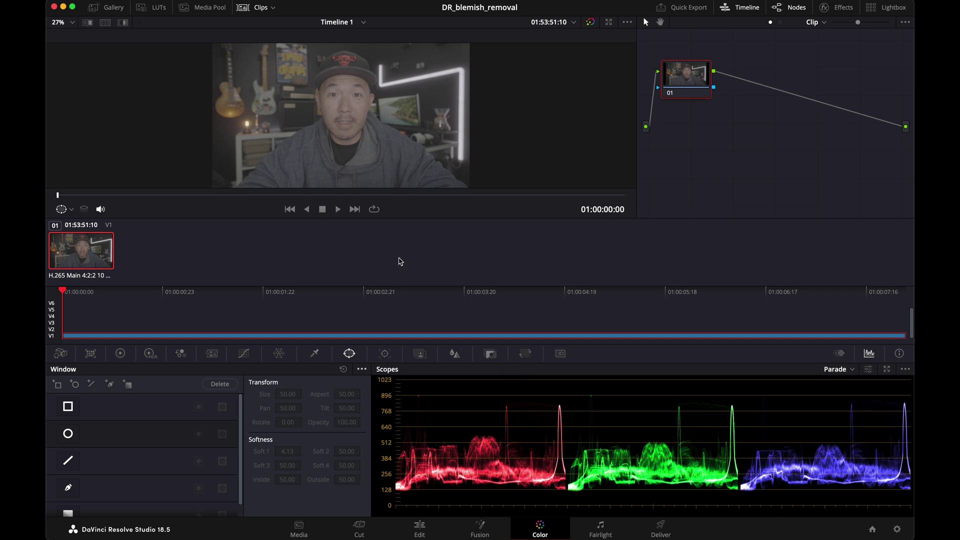
{"action": "left_click", "coordinate": [154, 8]}
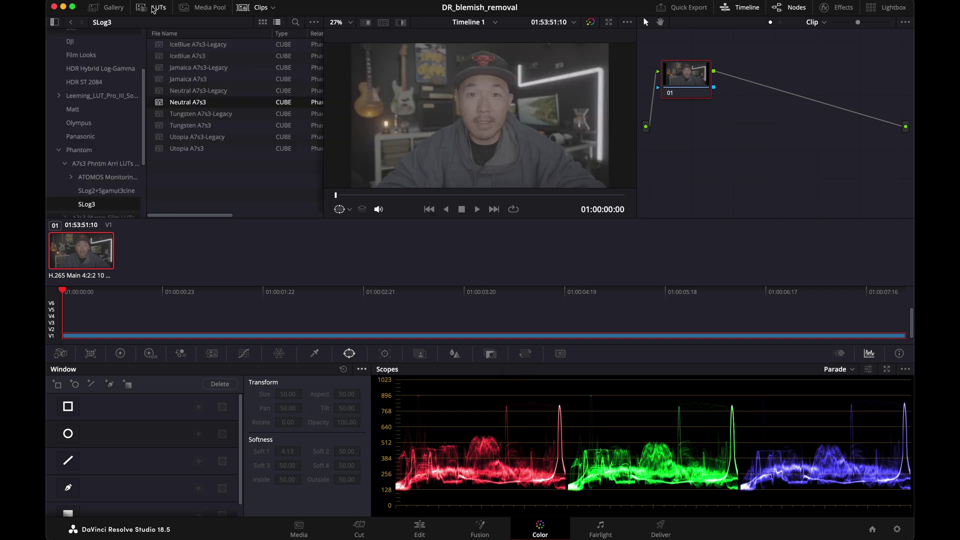
{"action": "left_click_drag", "start_coordinate": [186, 102], "coordinate": [675, 75]}
{"action": "left_click", "coordinate": [158, 9]}
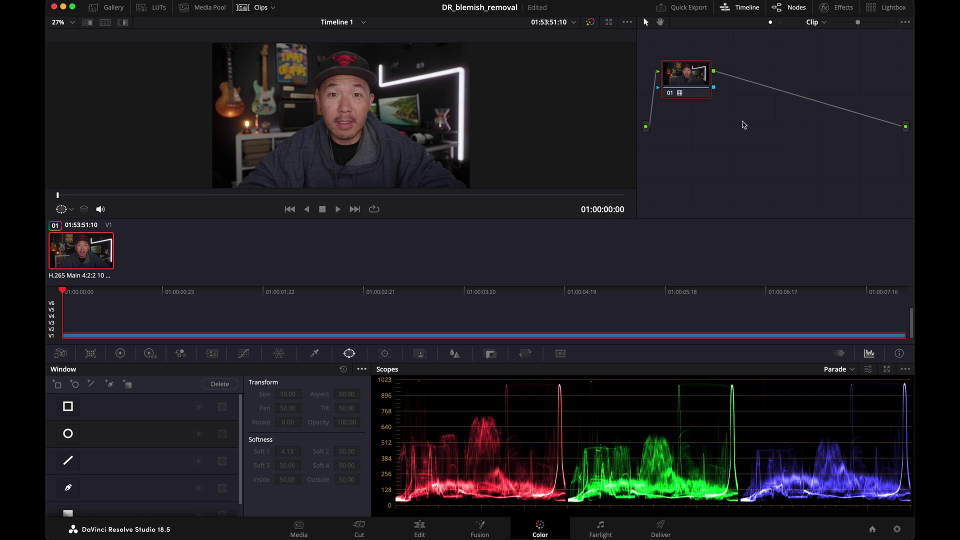
{"action": "key", "text": "alt+s"}
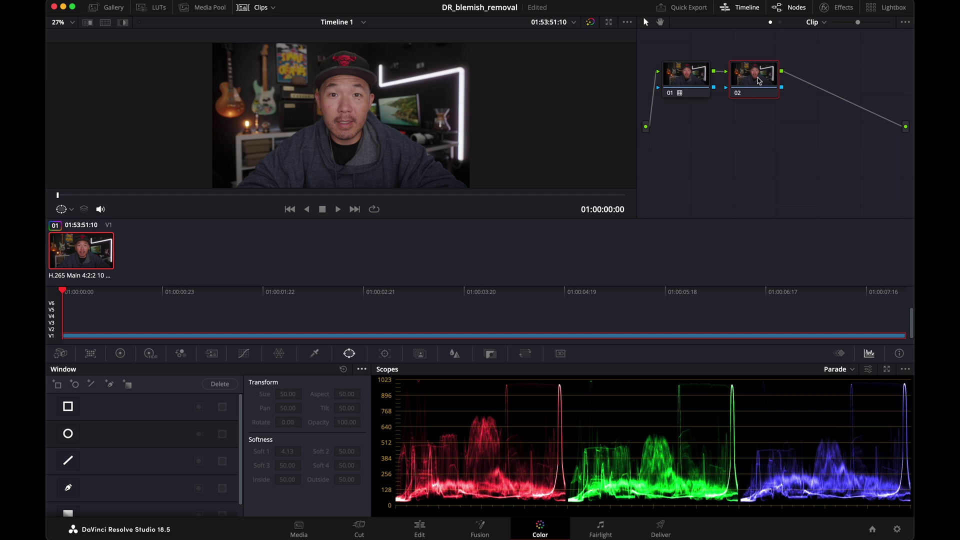
- Switch node 02 from the Curves controls back to the Window palette
{"action": "left_click", "coordinate": [244, 353]}
{"action": "left_click", "coordinate": [350, 354]}
- Enable the pen window and zoom the viewer to 300% over the cheek
{"action": "left_click", "coordinate": [69, 488]}
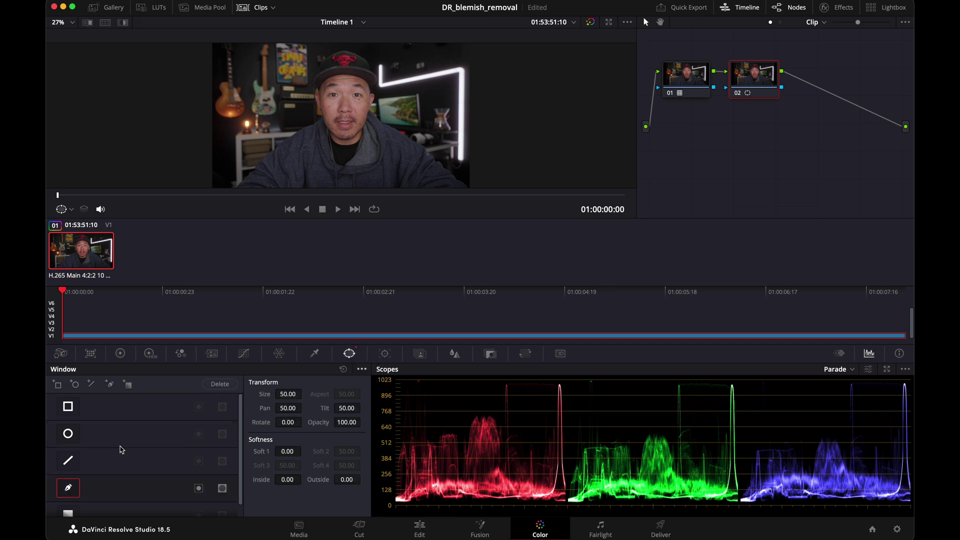
{"action": "left_click", "coordinate": [72, 22]}
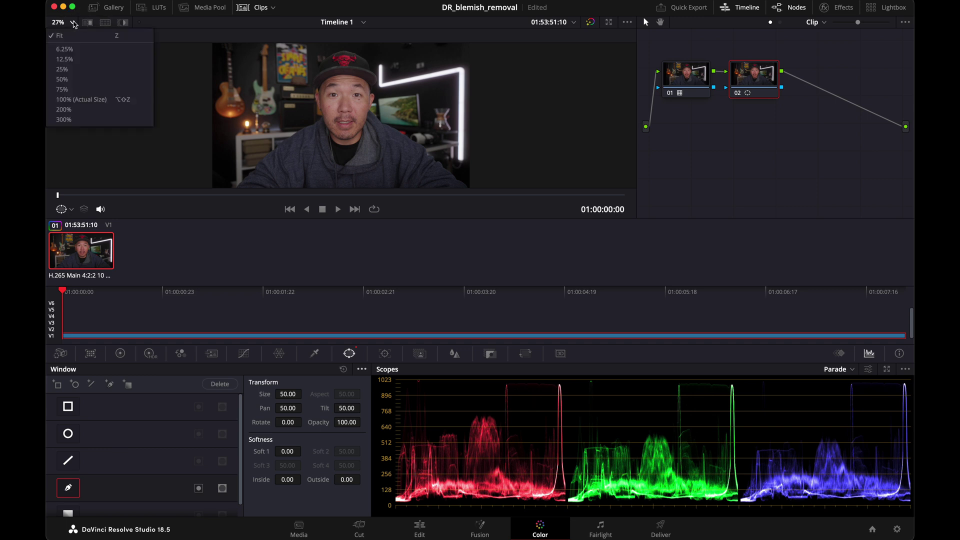
{"action": "left_click", "coordinate": [63, 119]}
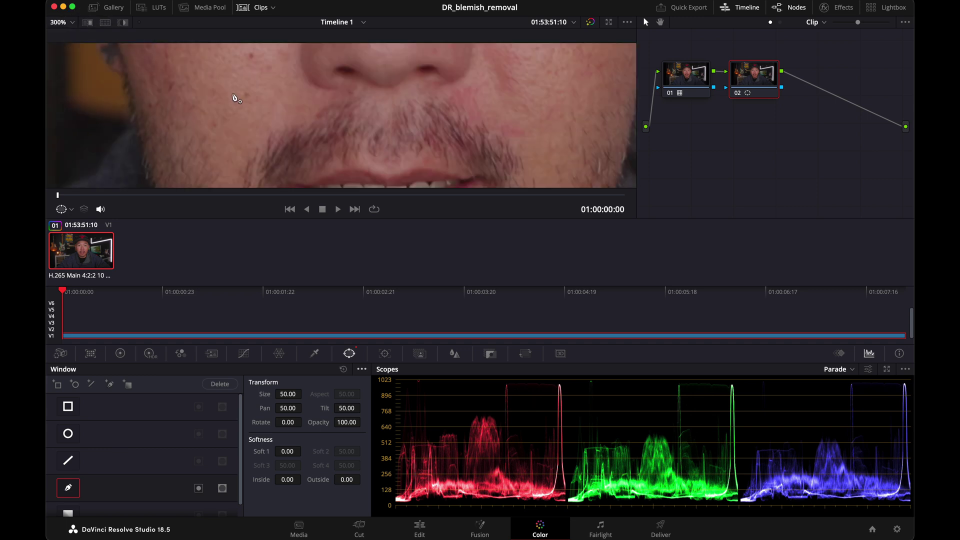
{"action": "scroll", "coordinate": [236, 96], "scroll_direction": "up", "scroll_amount": 5}
{"action": "scroll", "coordinate": [311, 154], "scroll_direction": "left", "scroll_amount": 2}
{"action": "left_click_drag", "start_coordinate": [320, 113], "coordinate": [381, 145]}
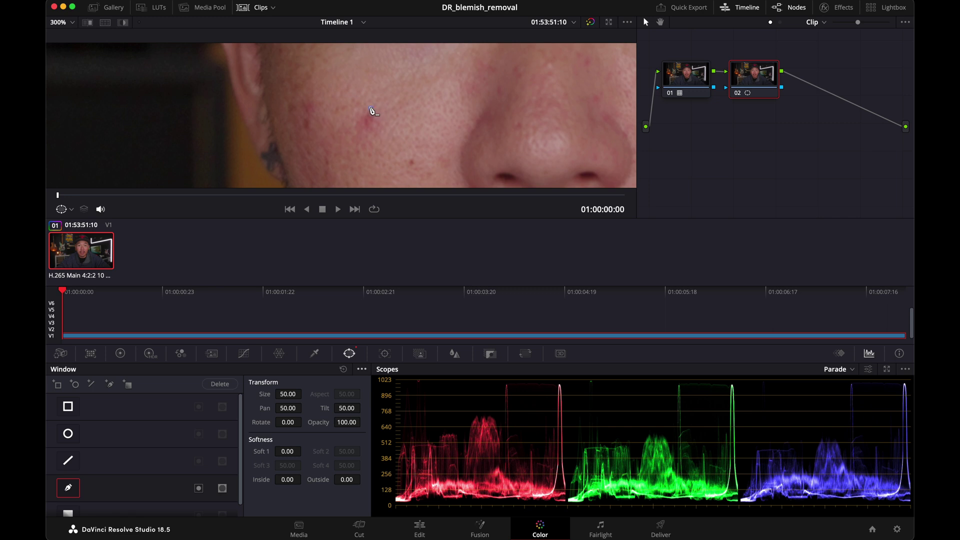
- Draw a closed freehand outline around the pimple beside the nose
{"action": "left_click", "coordinate": [371, 108]}
{"action": "left_click", "coordinate": [358, 111]}
{"action": "left_click", "coordinate": [356, 122]}
{"action": "left_click", "coordinate": [361, 130]}
{"action": "left_click", "coordinate": [376, 134]}
{"action": "left_click", "coordinate": [382, 126]}
{"action": "left_click", "coordinate": [371, 108]}
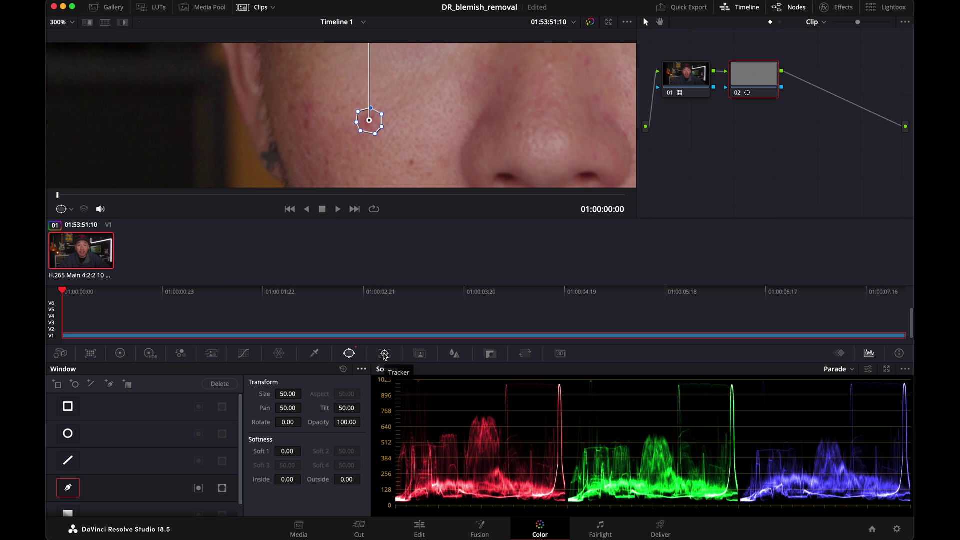
{"action": "left_click", "coordinate": [385, 354]}
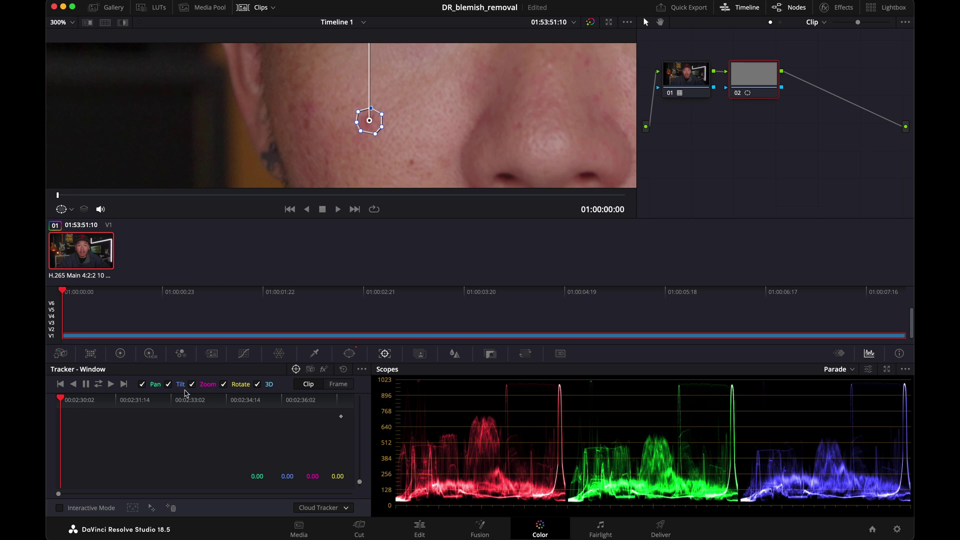
- Zoom the viewer to 200% and track the cheek window forward to the clip's last frame
{"action": "left_click", "coordinate": [71, 22]}
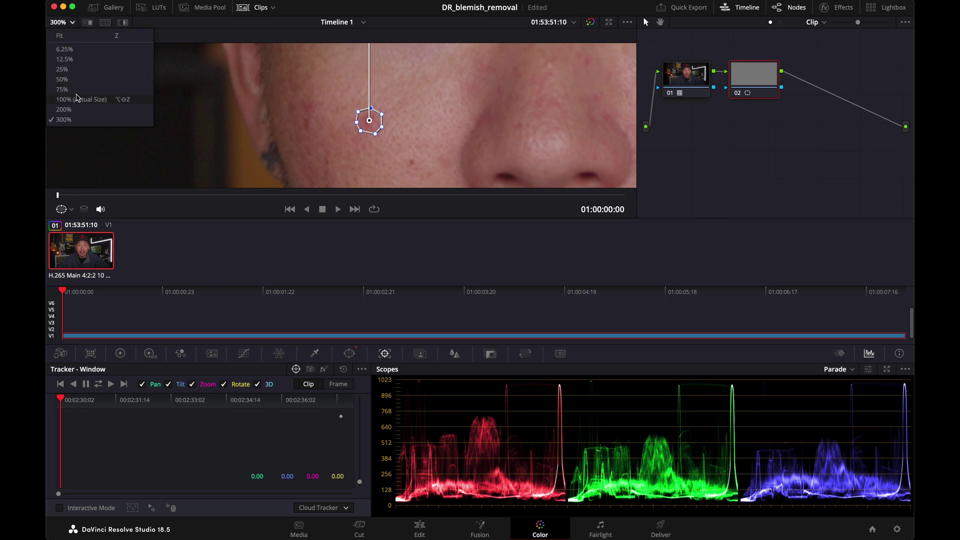
{"action": "left_click", "coordinate": [70, 109]}
{"action": "left_click_drag", "start_coordinate": [243, 112], "coordinate": [141, 107]}
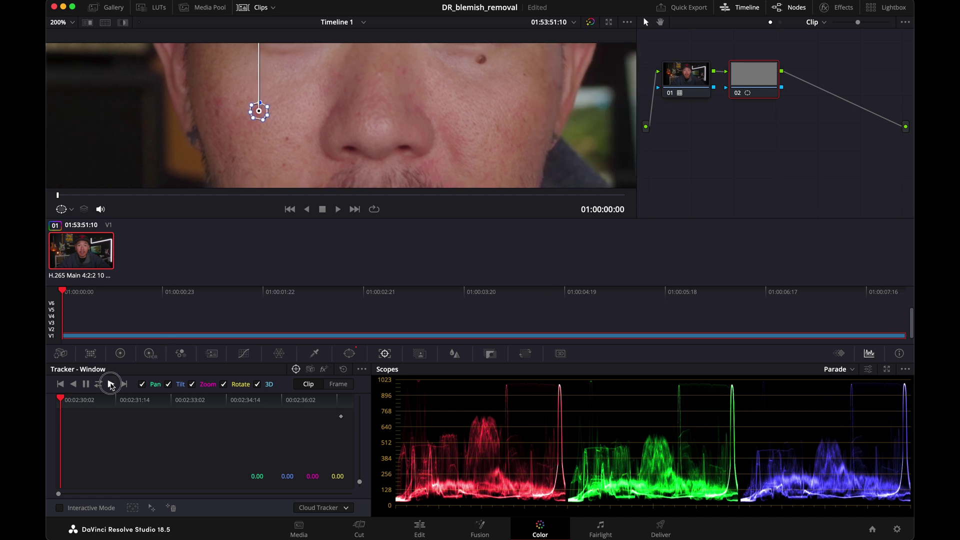
{"action": "left_click", "coordinate": [110, 384]}
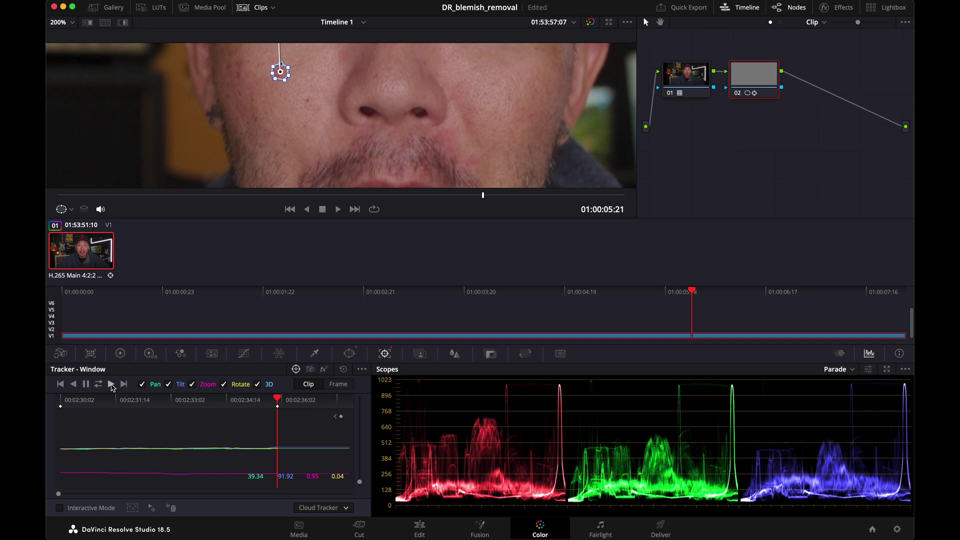
{"action": "left_click", "coordinate": [111, 384]}
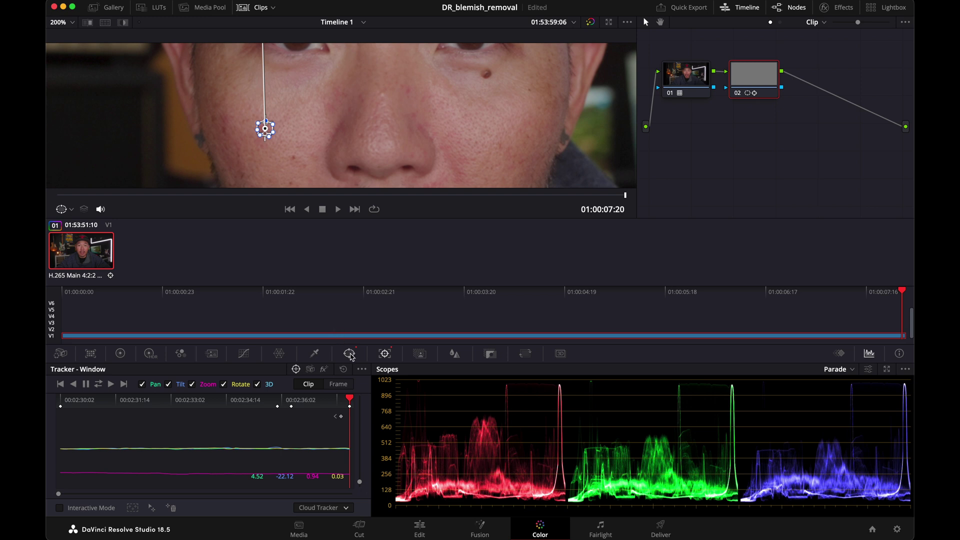
{"action": "left_click", "coordinate": [349, 353]}
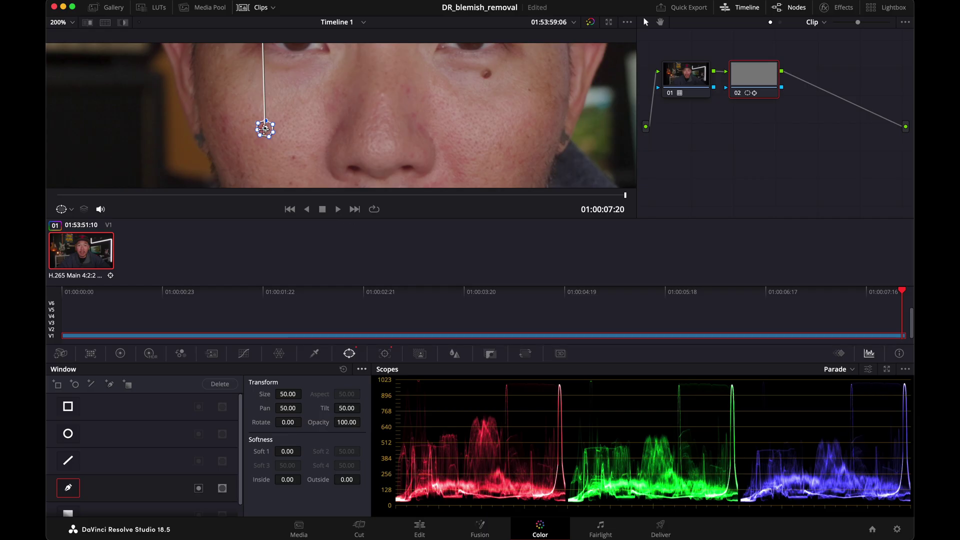
- Nudge the tracked window onto clean skin (Pan 50.30, Tilt 49.68) and save the project
{"action": "mouse_move", "coordinate": [264, 129]}
{"action": "left_mouse_down"}
{"action": "mouse_move", "coordinate": [557, 126]}
{"action": "mouse_move", "coordinate": [328, 125]}
{"action": "mouse_move", "coordinate": [277, 139]}
{"action": "left_mouse_up"}
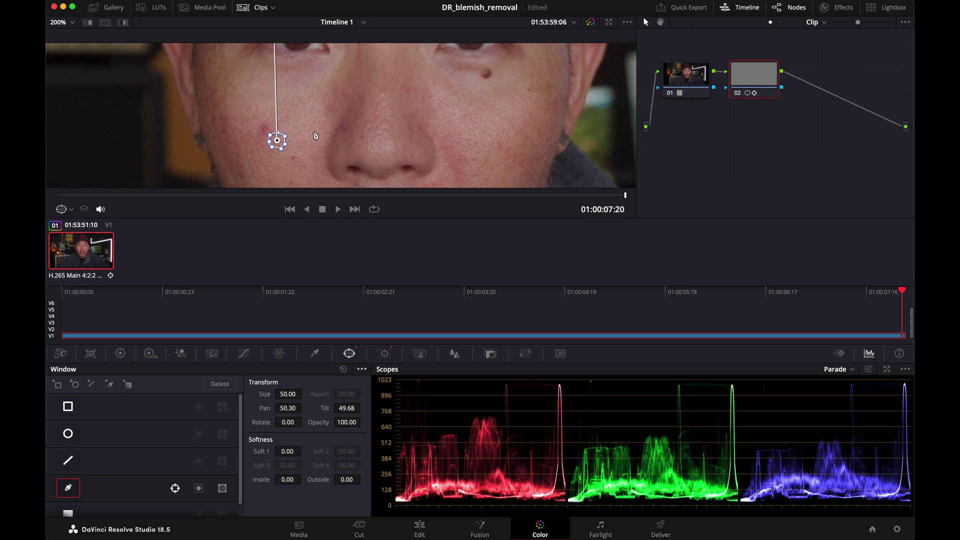
{"action": "key", "text": "super+s"}
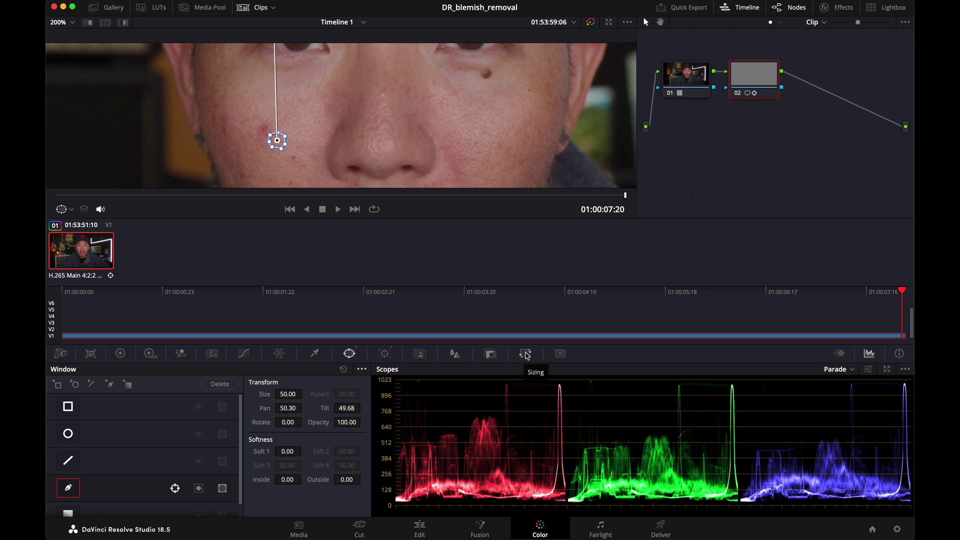
- Offset node 02's sizing to Pan -26.5 and Tilt 16 so clean skin covers the pimple
{"action": "left_click", "coordinate": [526, 354]}
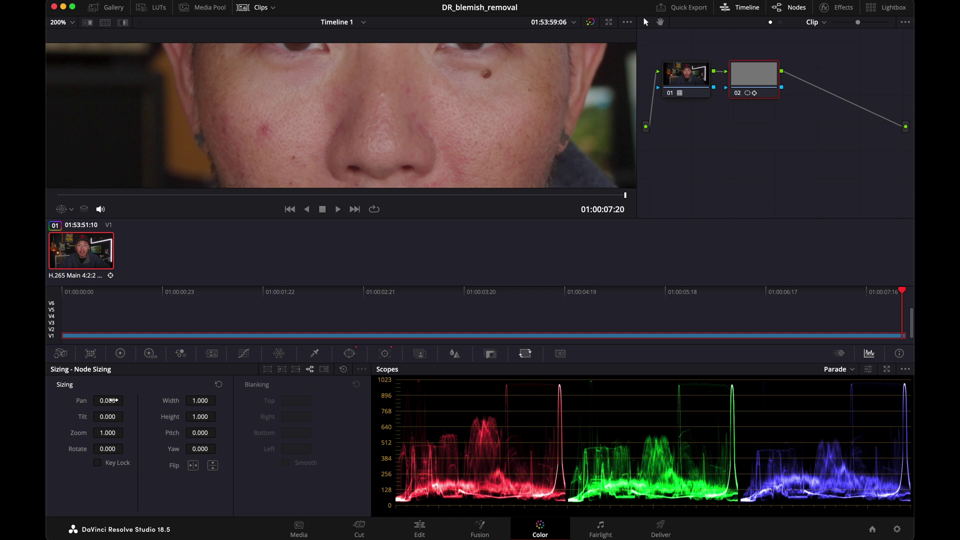
{"action": "left_click_drag", "start_coordinate": [110, 401], "coordinate": [126, 416]}
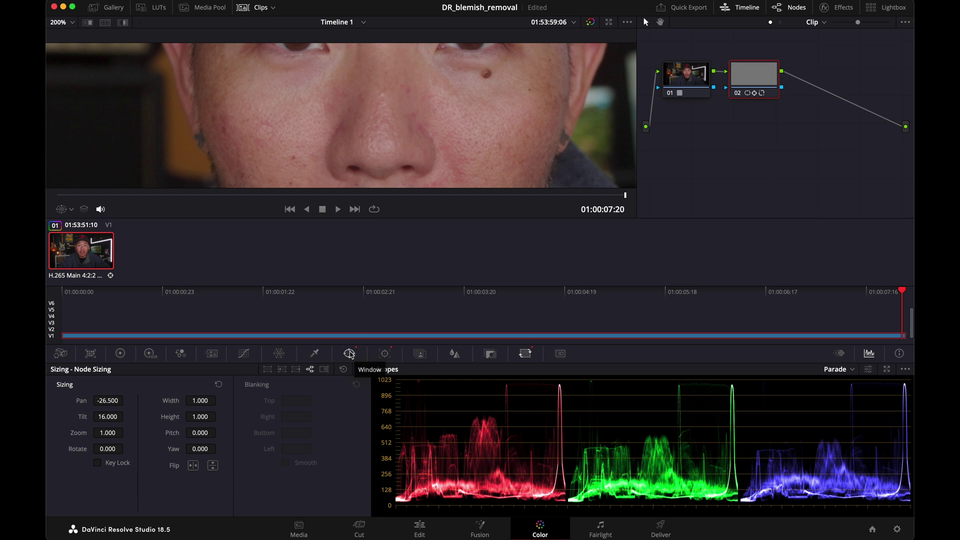
{"action": "left_click", "coordinate": [349, 354]}
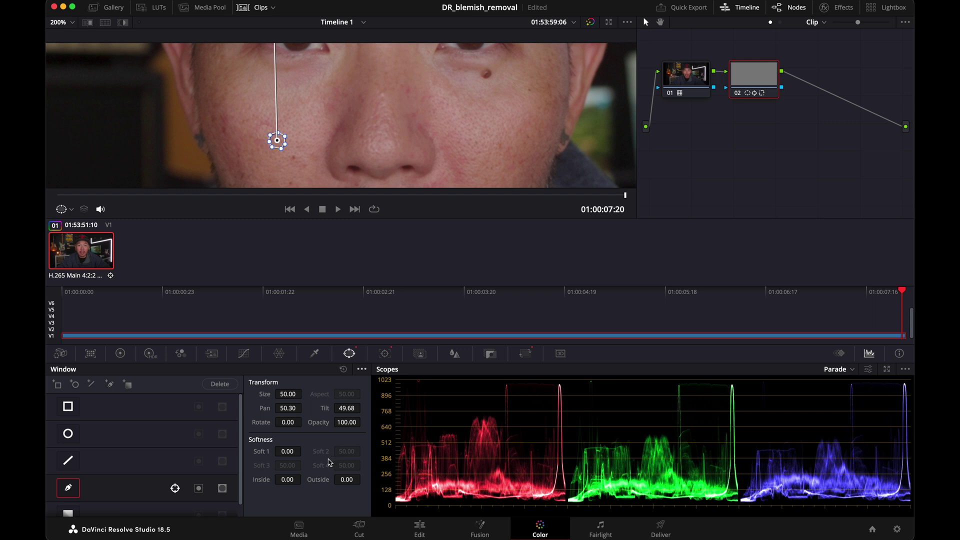
- Raise the window's Outside softness and Soft 1 to 0.98 to feather the patch edges
{"action": "left_click_drag", "start_coordinate": [343, 480], "coordinate": [363, 479]}
{"action": "left_click_drag", "start_coordinate": [283, 451], "coordinate": [304, 451]}
{"action": "left_click", "coordinate": [686, 81]}
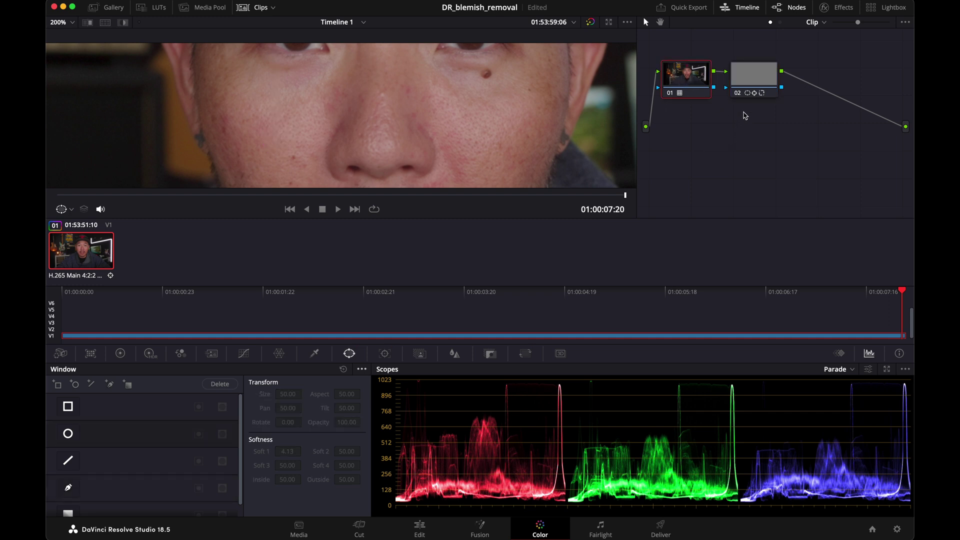
- Toggle node 02 off and on twice to compare, leave it enabled, and play the result
{"action": "left_click", "coordinate": [740, 97]}
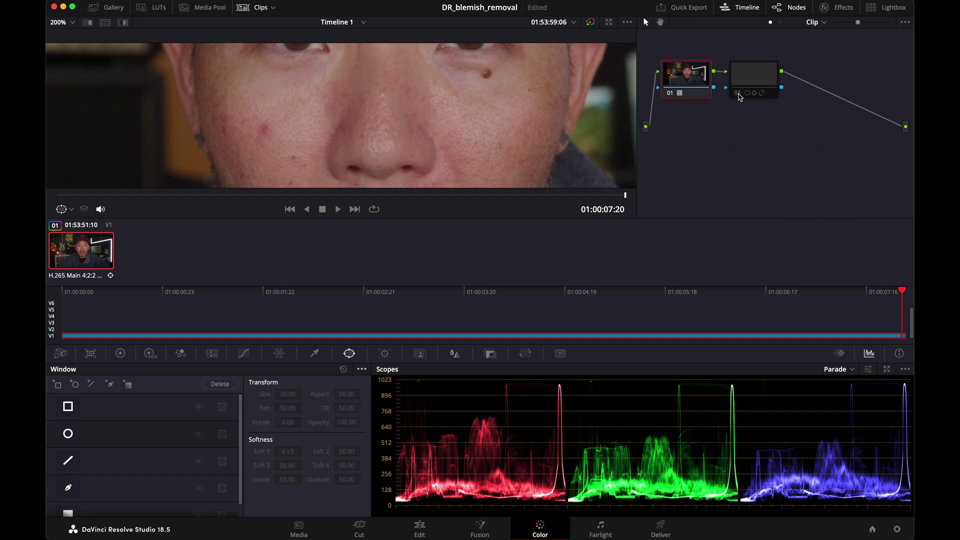
{"action": "left_click", "coordinate": [740, 96]}
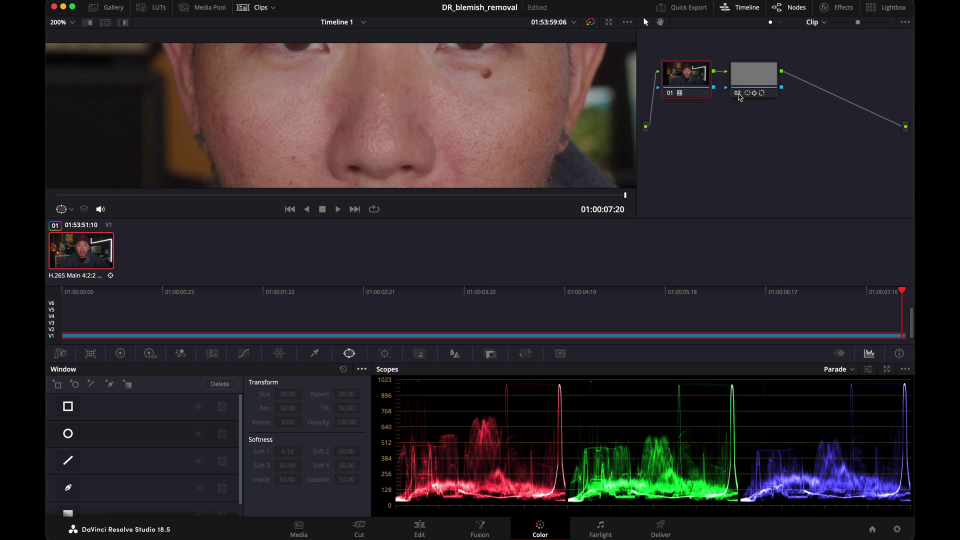
{"action": "left_click", "coordinate": [740, 97]}
{"action": "left_click", "coordinate": [740, 97]}
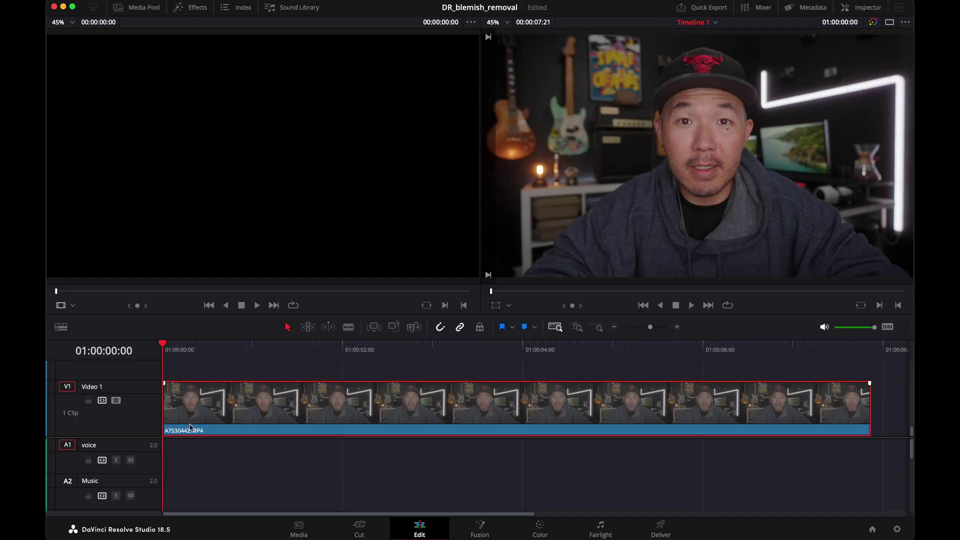
{"action": "key", "text": "space"}
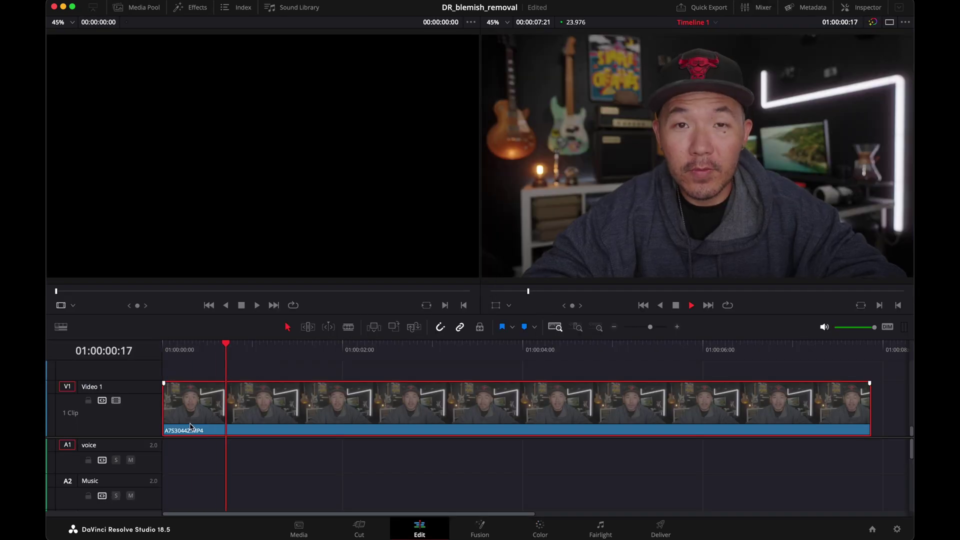